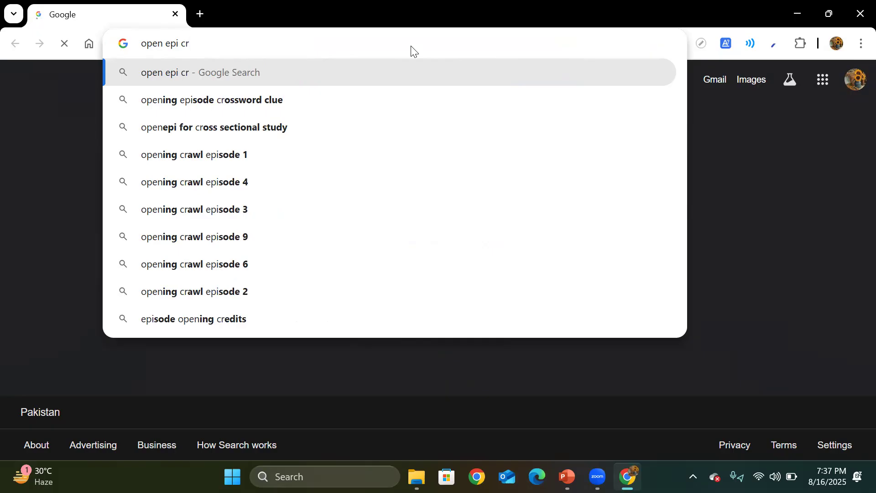
# Search the web for "openepi for cross sectional study" and open the OpenEpi sample size page.
pyautogui.press('Down')
pyautogui.press('Down')
pyautogui.press('Return')
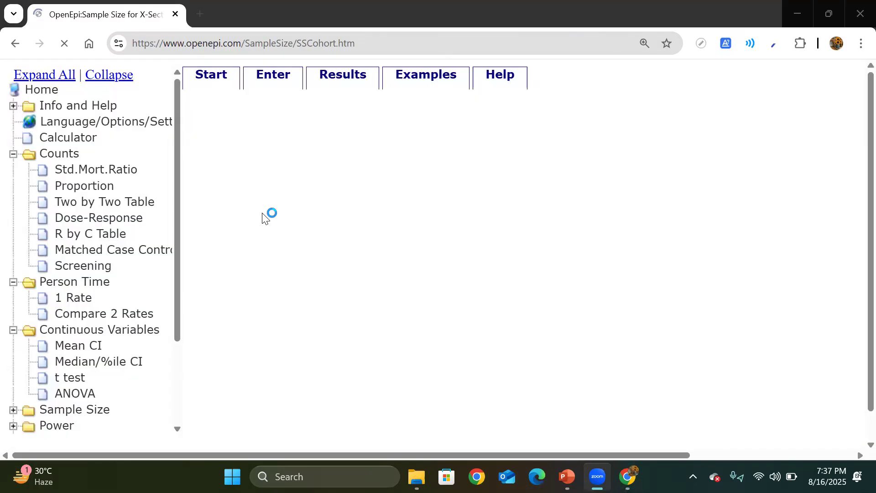
# Expand the Sample Size group in the OpenEpi contents tree and open its Proportion calculator.
pyautogui.scroll(-1, 179, 248)
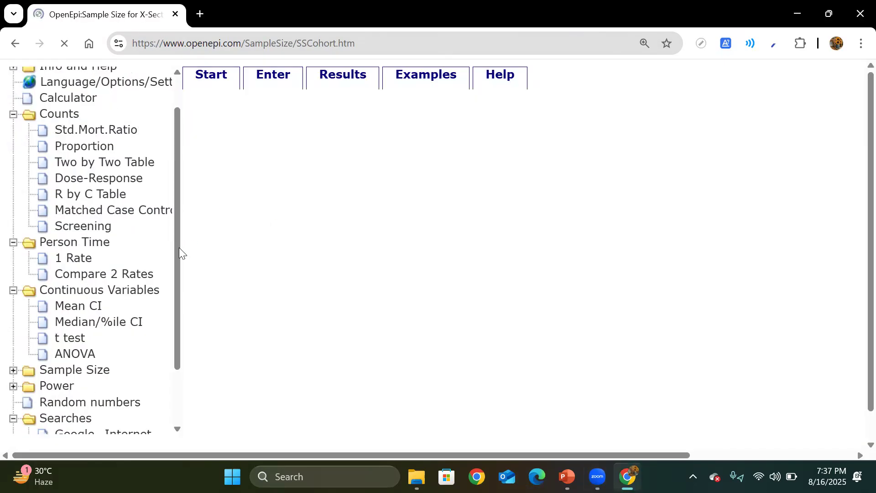
pyautogui.click(14, 365)
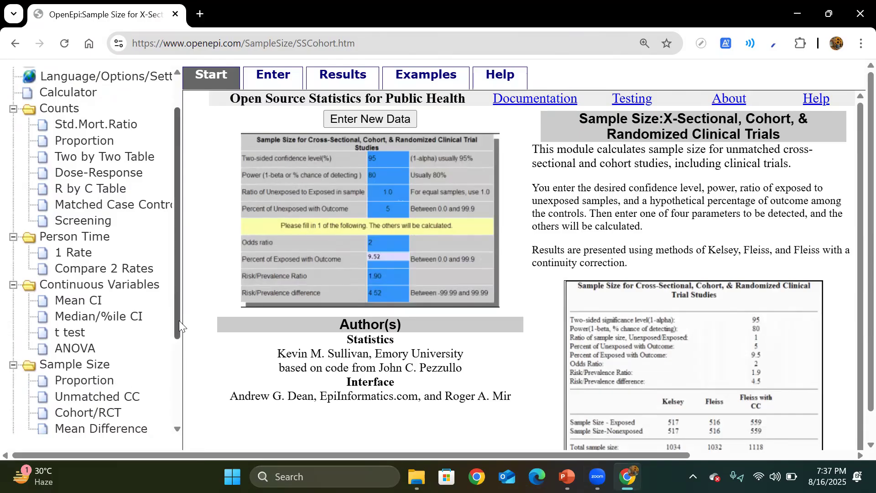
pyautogui.scroll(-1, 179, 324)
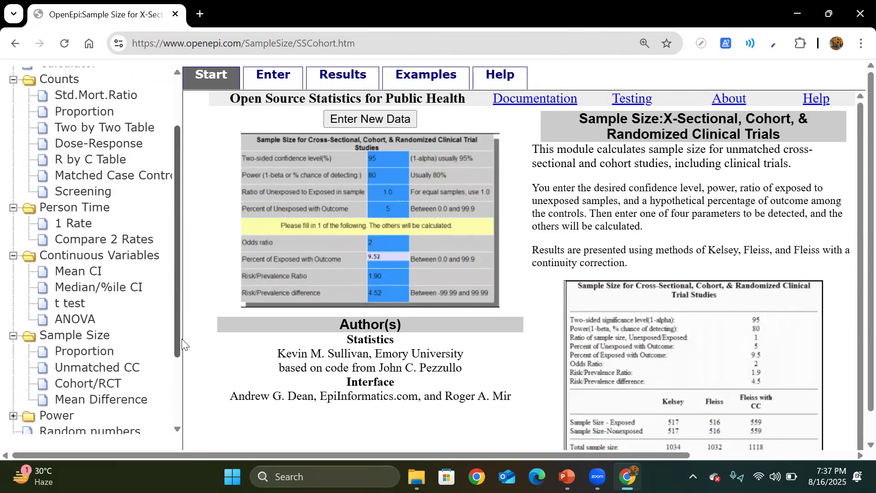
pyautogui.click(97, 351)
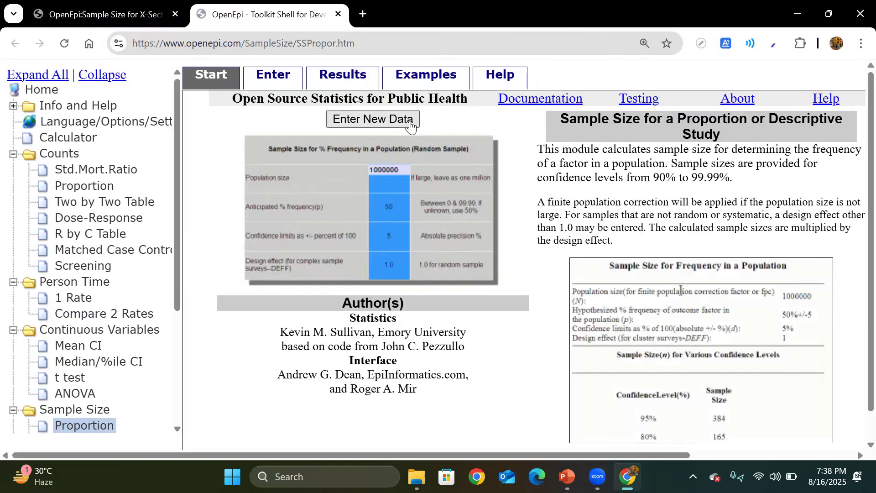
# Start a new data entry for the proportion sample size and set the population size to 500.
pyautogui.click(387, 120)
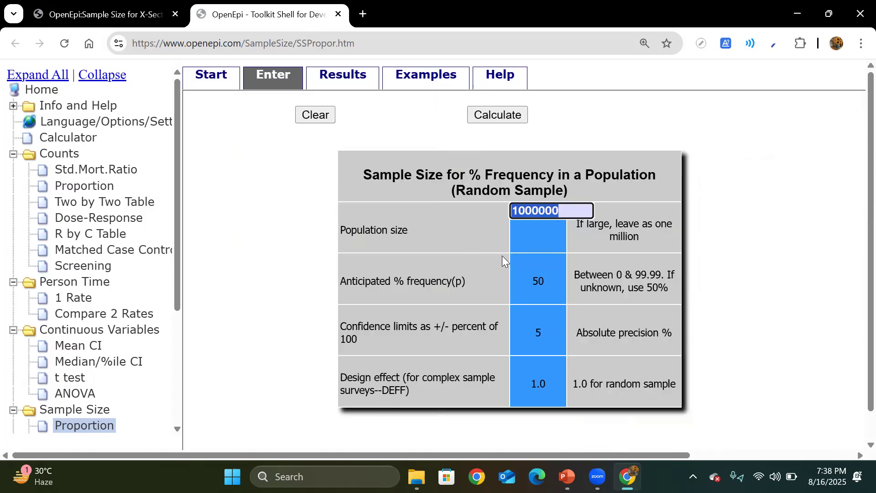
pyautogui.press('XF86AudioRaiseVolume')
pyautogui.write('500')
pyautogui.hotkey('ctrl', 'a')
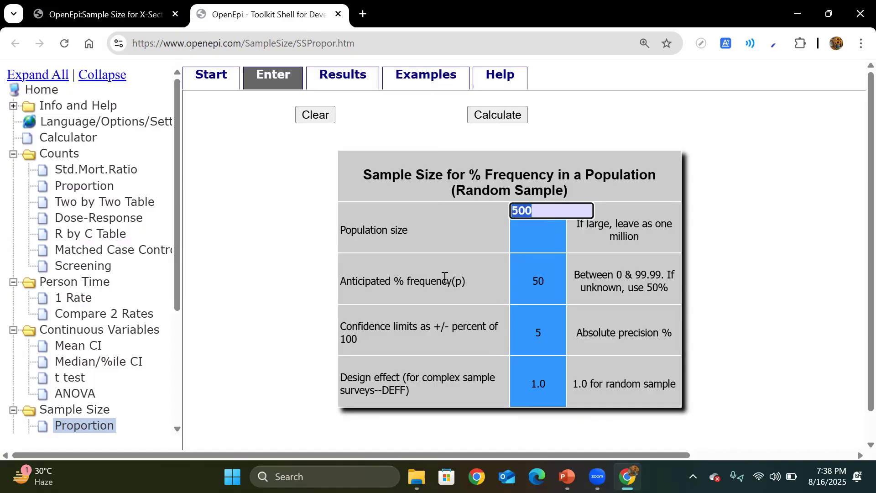
pyautogui.click(546, 292)
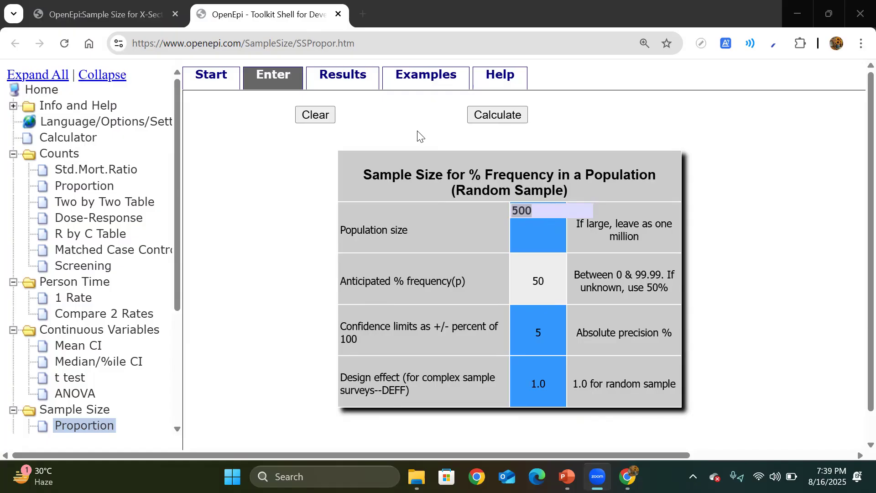
# Search the web in a new tab for "anxiety prevalence medical students cross sectional".
pyautogui.click(362, 15)
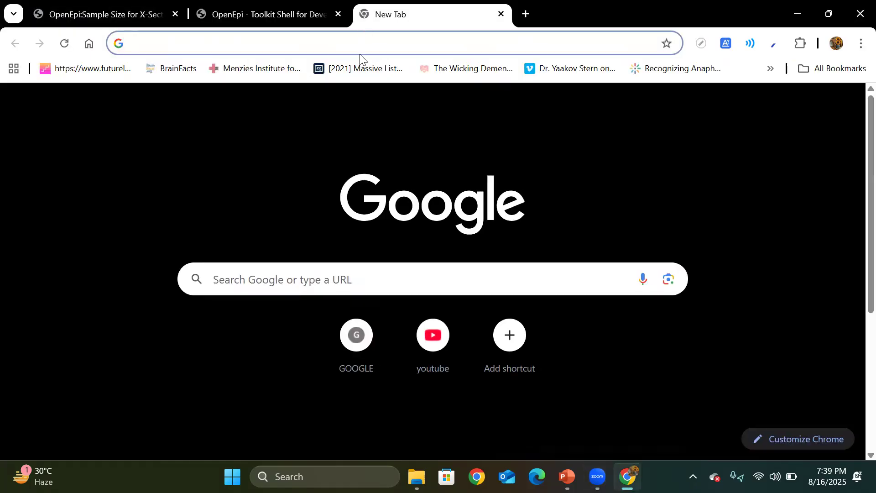
pyautogui.write('anxiety ')
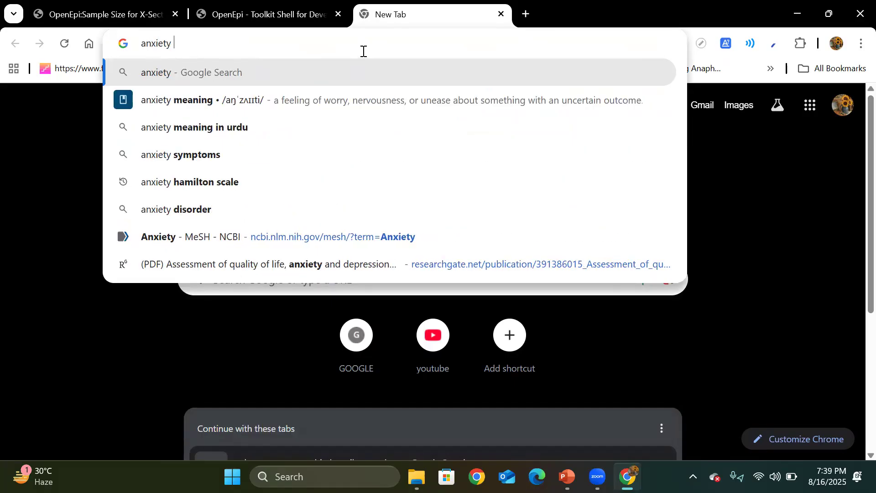
pyautogui.write('preva')
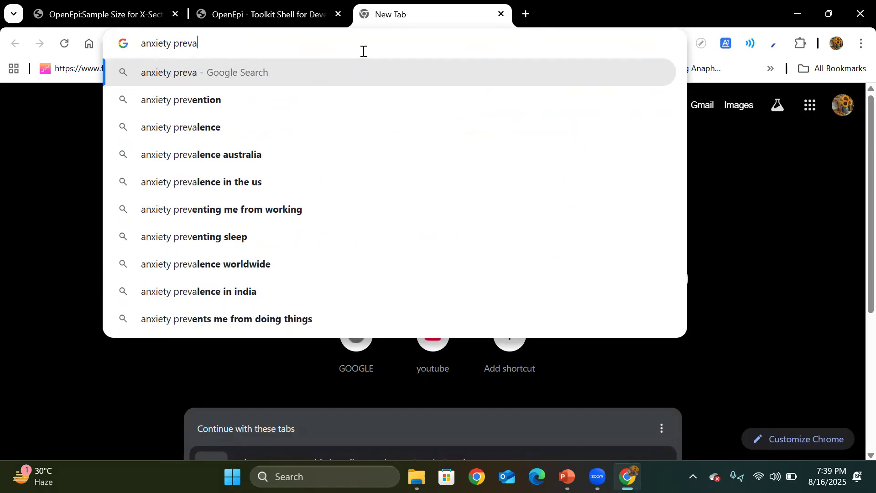
pyautogui.write('lence ')
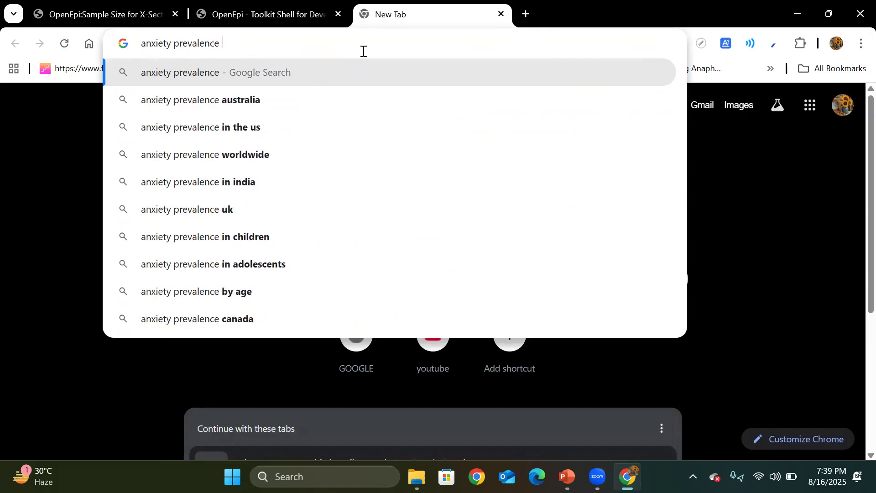
pyautogui.write('medical s')
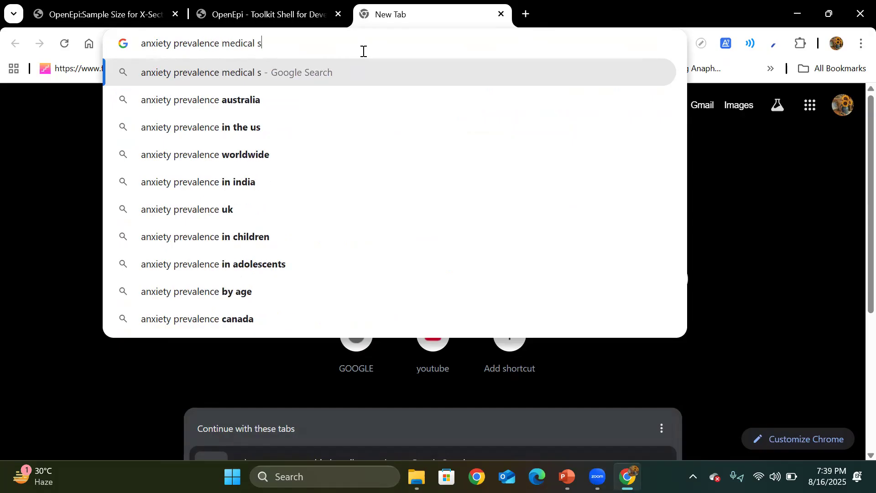
pyautogui.write('tudents cross sec')
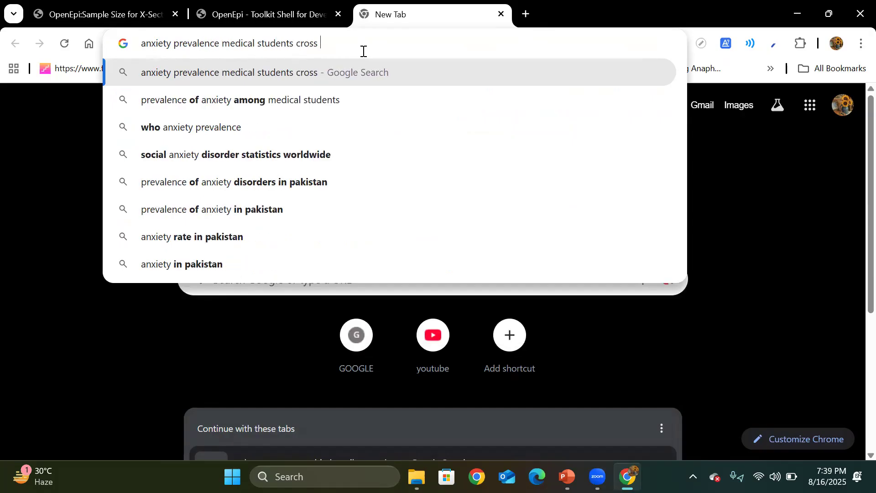
pyautogui.write('tional')
pyautogui.press('Return')
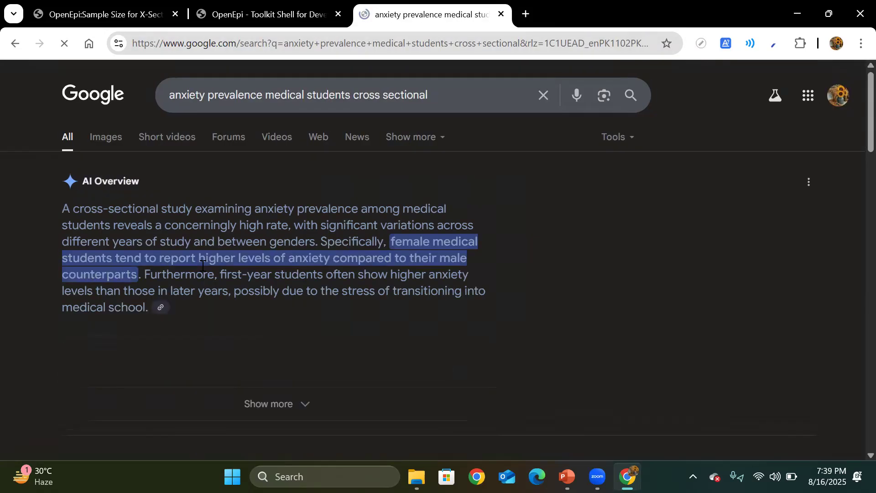
# Open the Professional Medical Journal study on anxiety among D.G. Khan medical students and read its abstract for the reported prevalence.
pyautogui.scroll(-1, 203, 266)
pyautogui.scroll(-5, 202, 265)
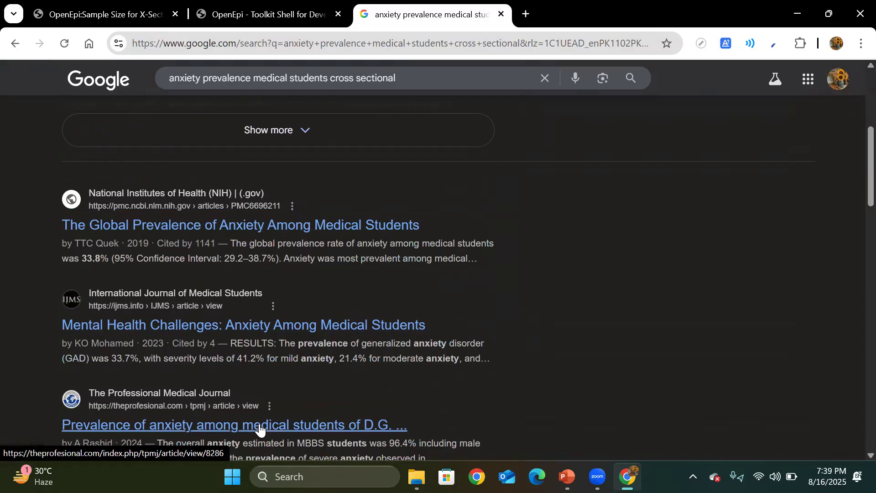
pyautogui.moveTo(291, 423); pyautogui.dragTo(291, 431)
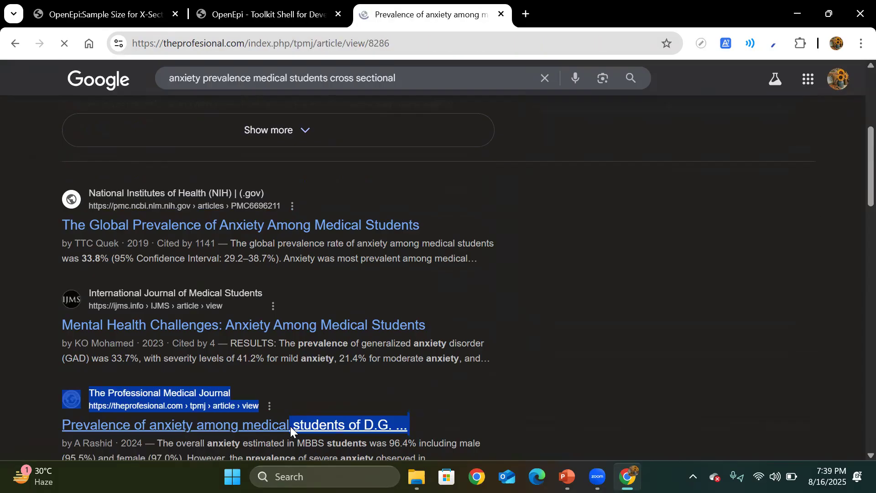
pyautogui.scroll(-1, 413, 407)
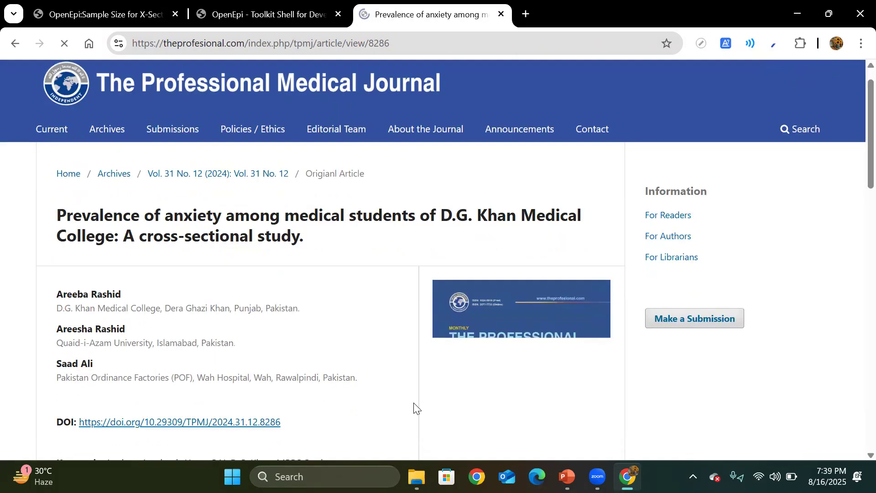
pyautogui.scroll(-1, 413, 407)
pyautogui.scroll(-7, 413, 407)
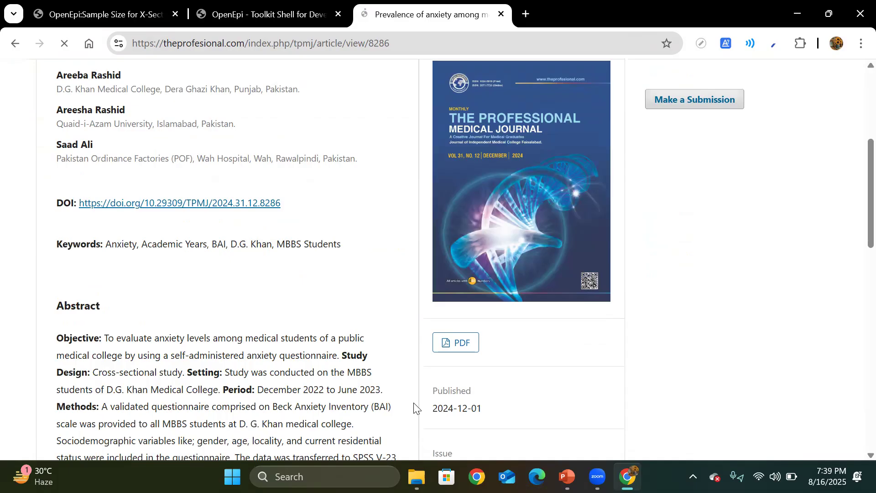
pyautogui.scroll(-1, 413, 407)
pyautogui.scroll(-4, 295, 415)
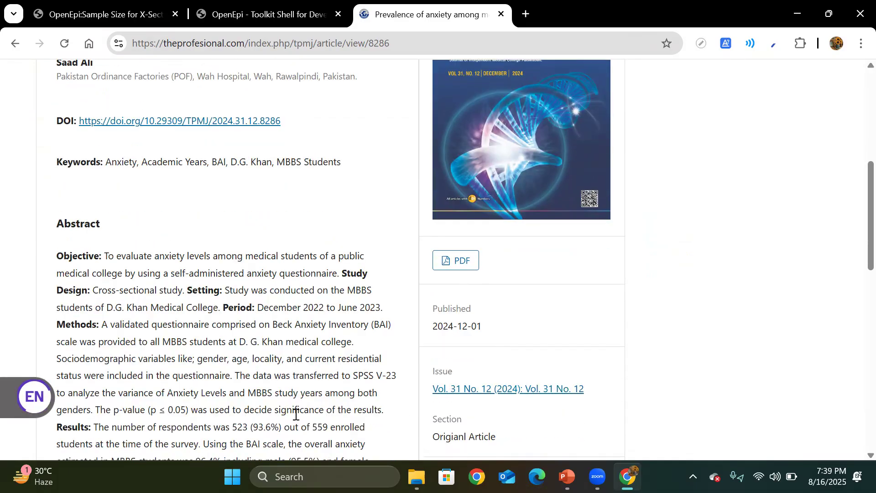
pyautogui.scroll(-3, 294, 415)
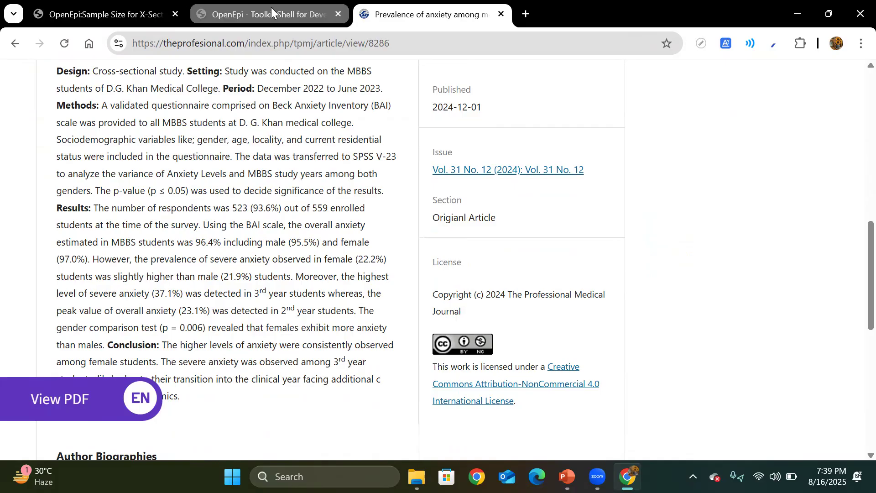
# Return to the OpenEpi proportion calculator, set the anticipated frequency to 22%, and calculate the sample size.
pyautogui.click(191, 6)
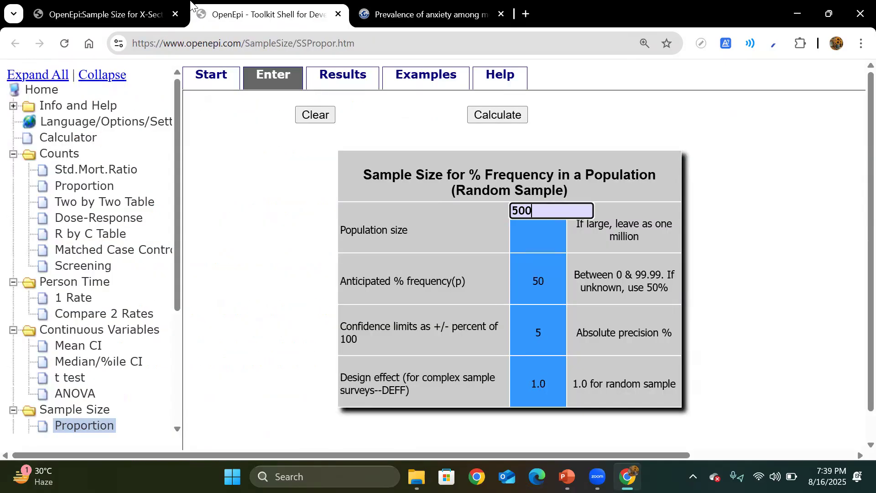
pyautogui.click(546, 284)
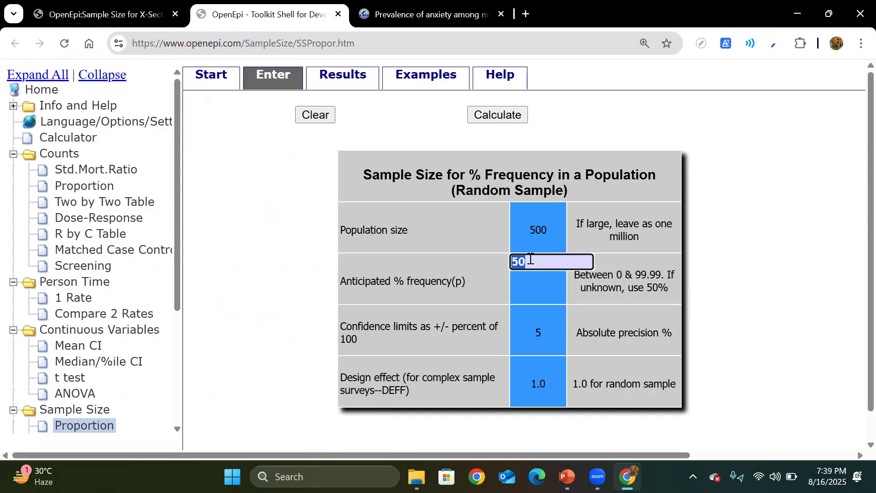
pyautogui.write('22')
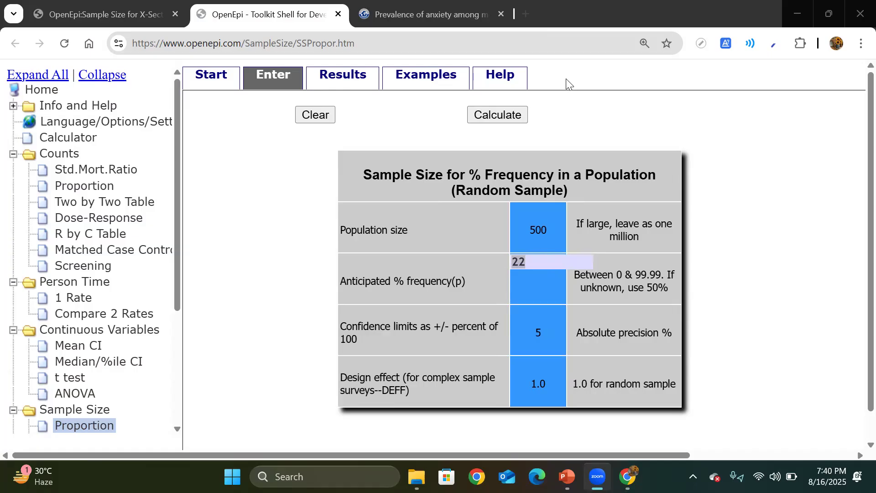
pyautogui.click(498, 115)
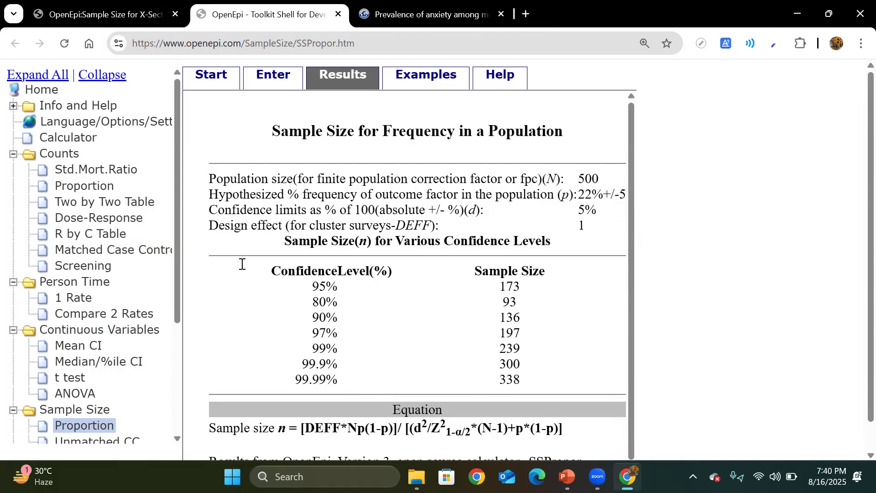
# Examine the required sample size at the 95% confidence level and the equation in the results.
pyautogui.moveTo(312, 288); pyautogui.dragTo(340, 288)
pyautogui.moveTo(421, 295); pyautogui.dragTo(533, 297)
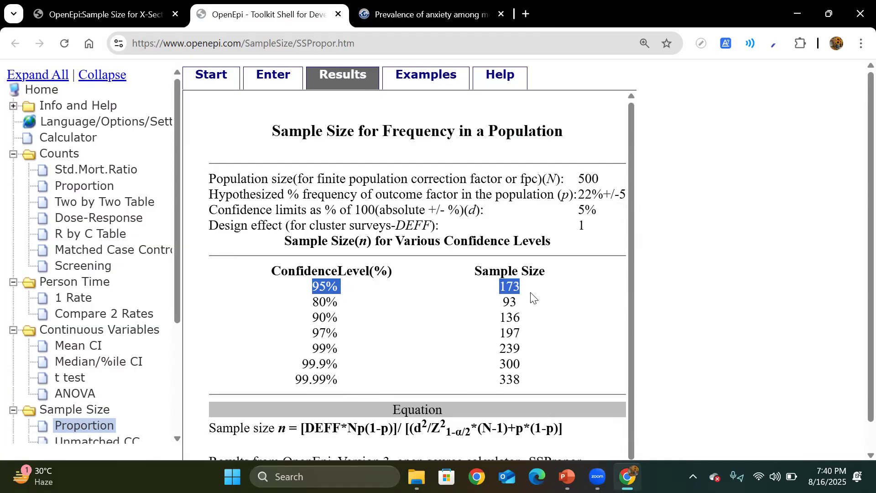
pyautogui.click(531, 296)
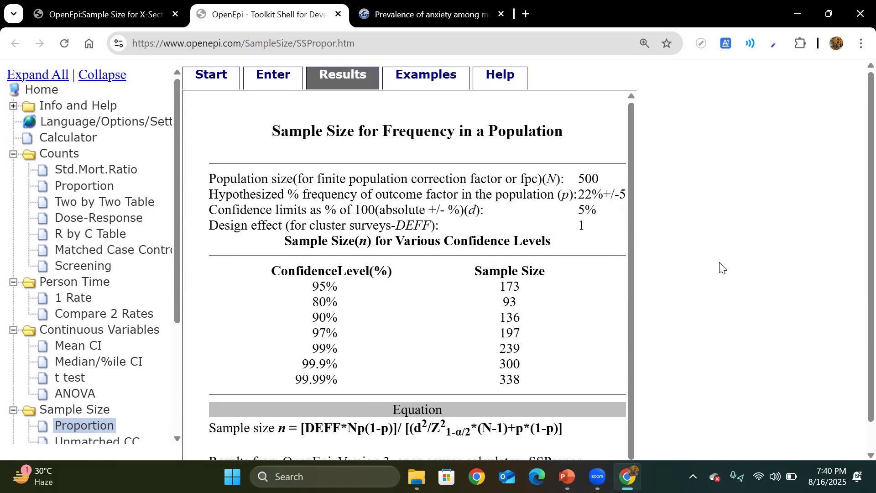
pyautogui.scroll(-1, 856, 286)
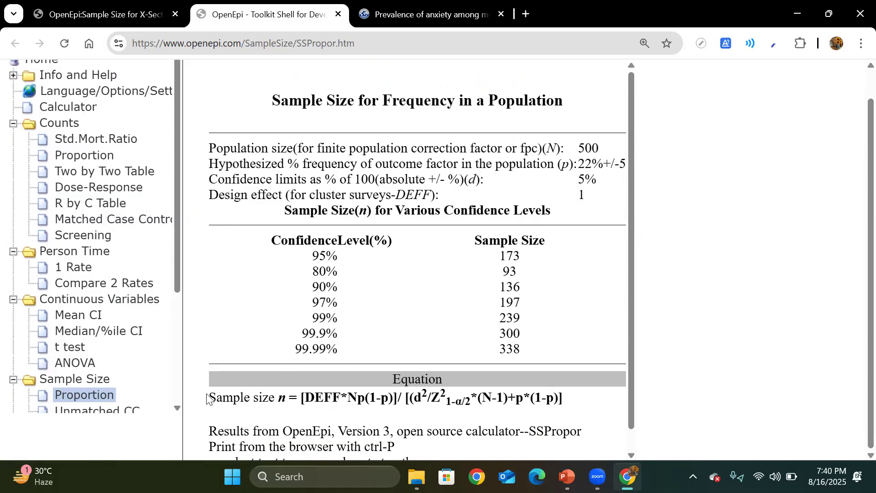
pyautogui.scroll(2, 855, 262)
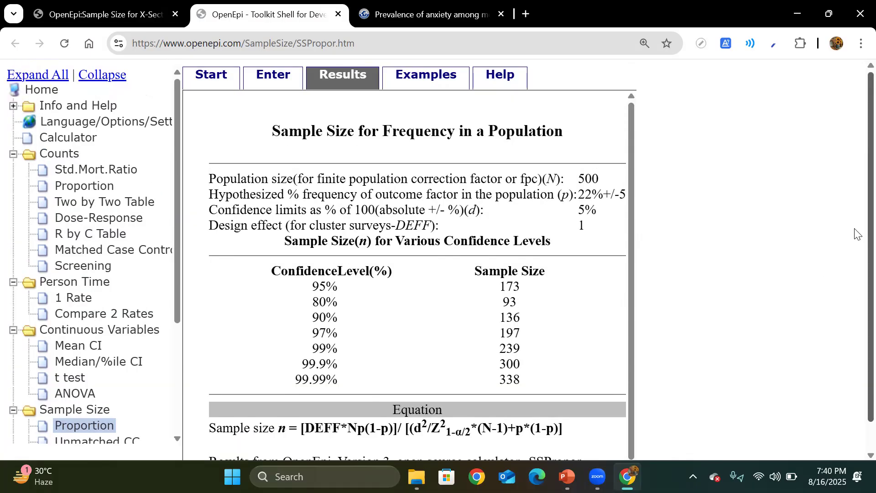
# Go back to the proportion sample size entry form and open the population size for editing.
pyautogui.click(208, 78)
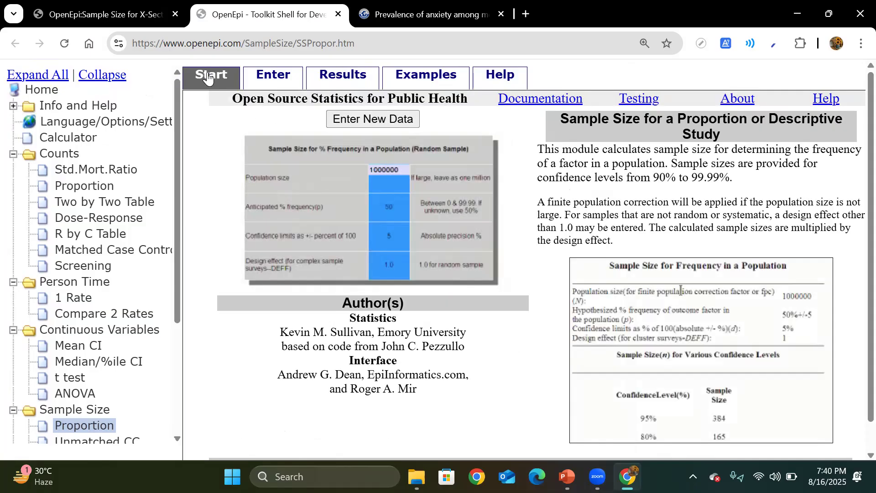
pyautogui.click(370, 122)
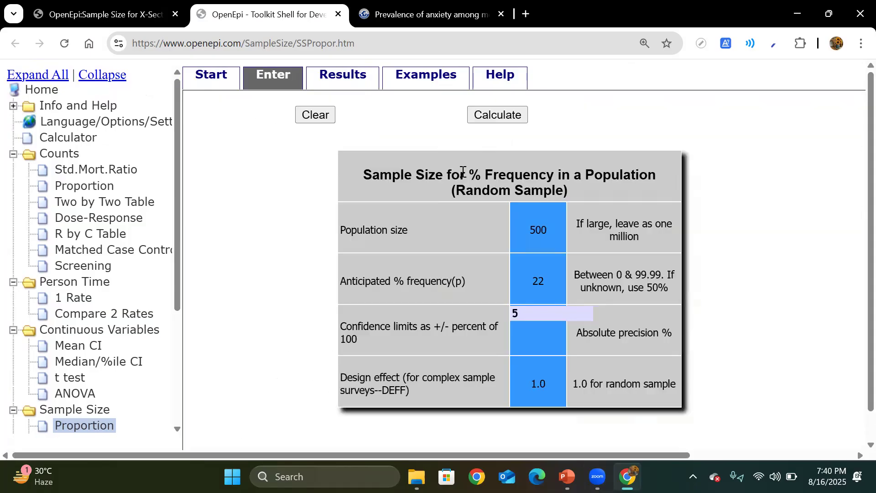
pyautogui.click(519, 212)
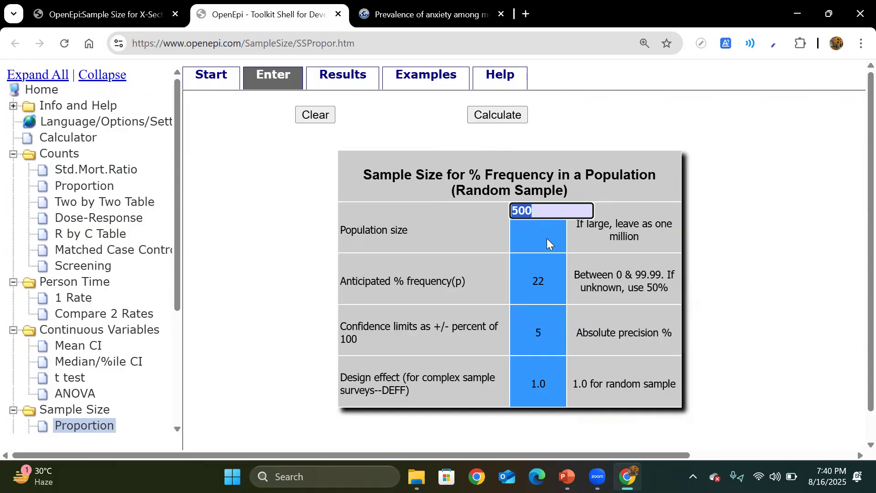
# Replace the anxiety study page with the PMC article on severity of anemia during pregnancy, found by searching "anem".
pyautogui.click(431, 8)
pyautogui.click(419, 43)
pyautogui.write('a')
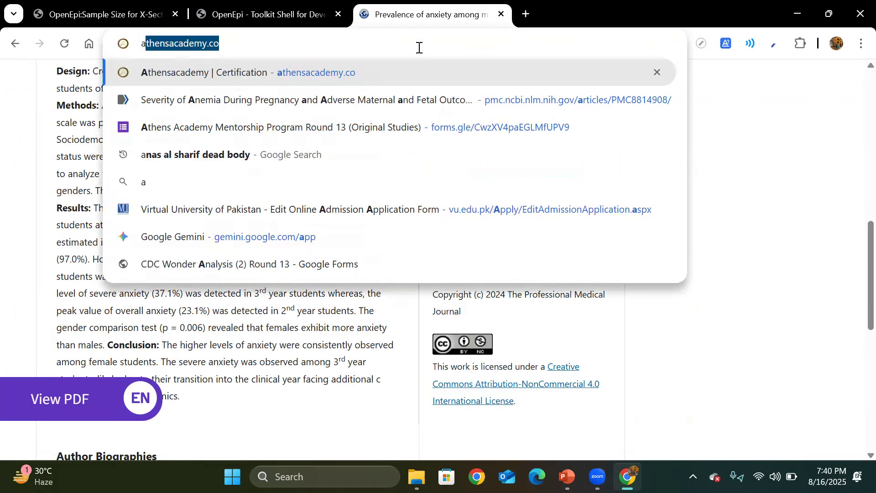
pyautogui.write('nem')
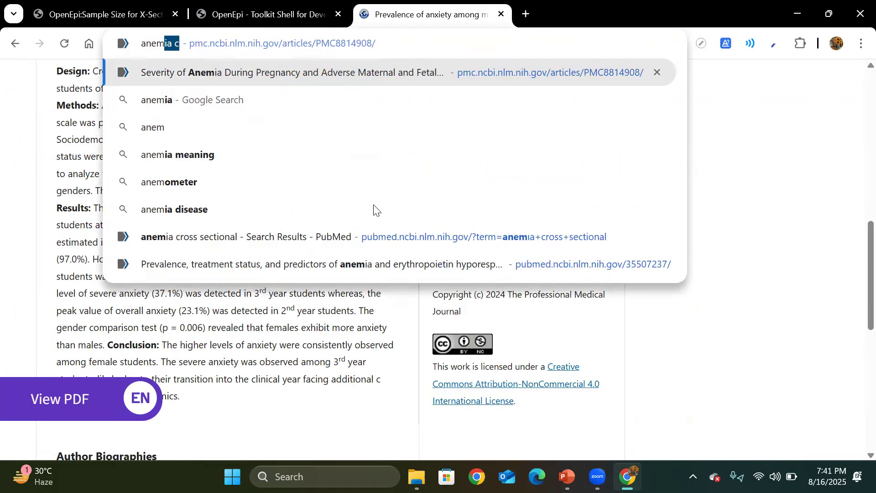
pyautogui.click(448, 77)
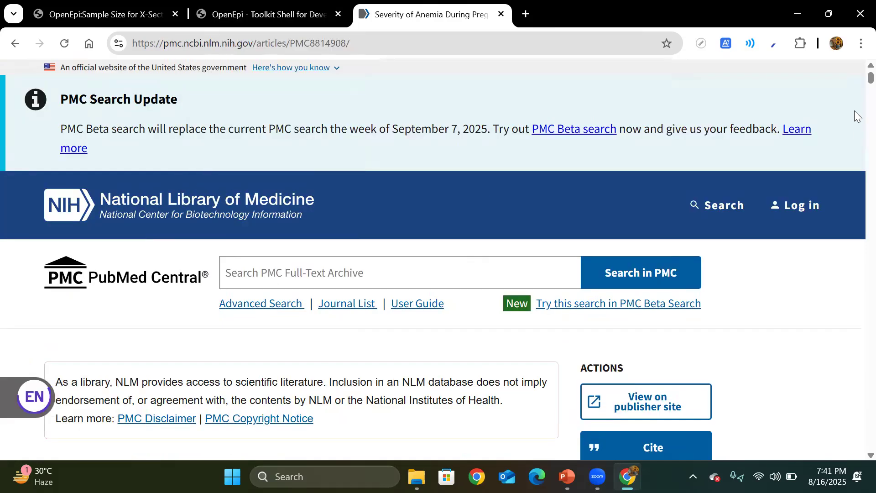
# Examine the abstract of the anemia article for the number of pregnant females studied and the percentage diagnosed with anemia.
pyautogui.scroll(-10, 856, 94)
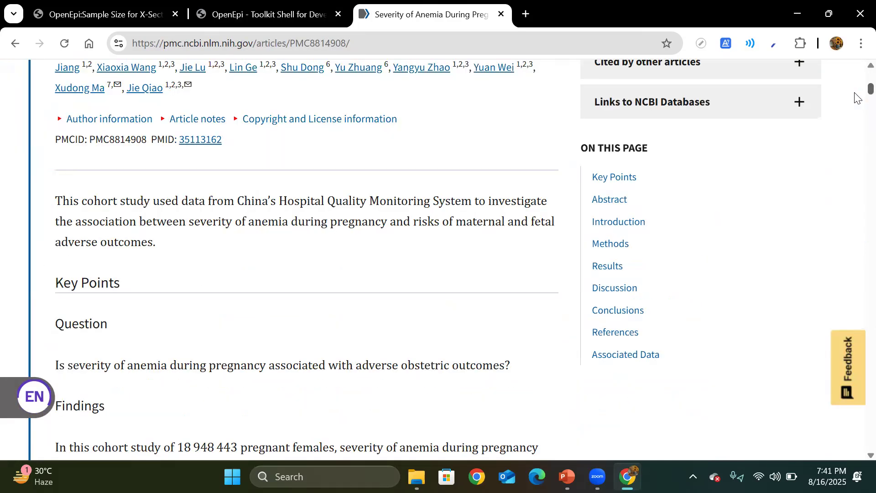
pyautogui.scroll(-8, 856, 100)
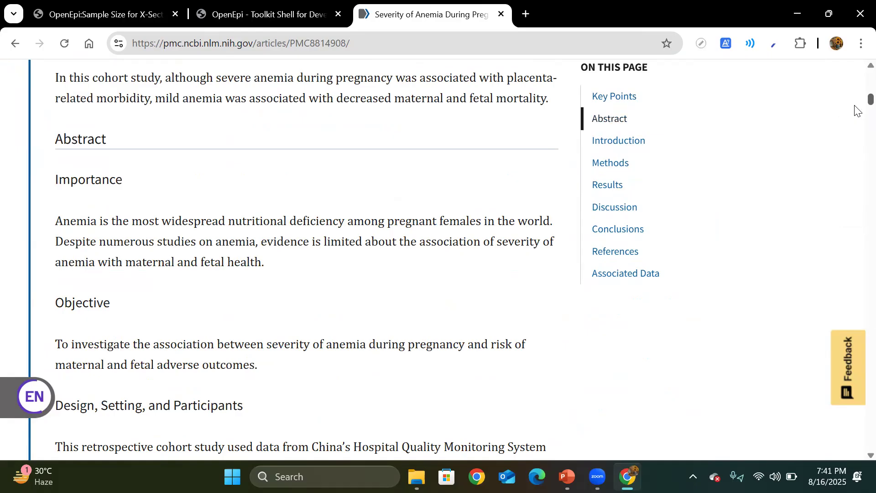
pyautogui.scroll(-5, 855, 110)
pyautogui.scroll(-1, 855, 114)
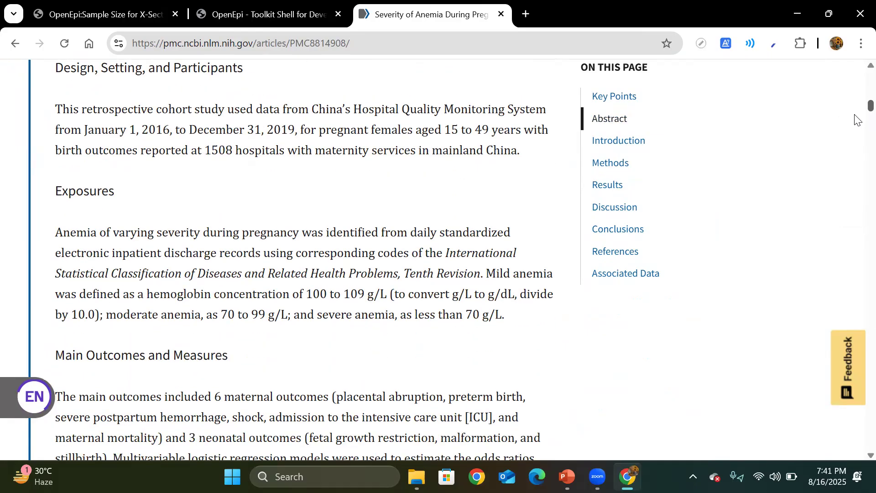
pyautogui.scroll(-7, 855, 116)
pyautogui.moveTo(95, 220); pyautogui.dragTo(164, 221)
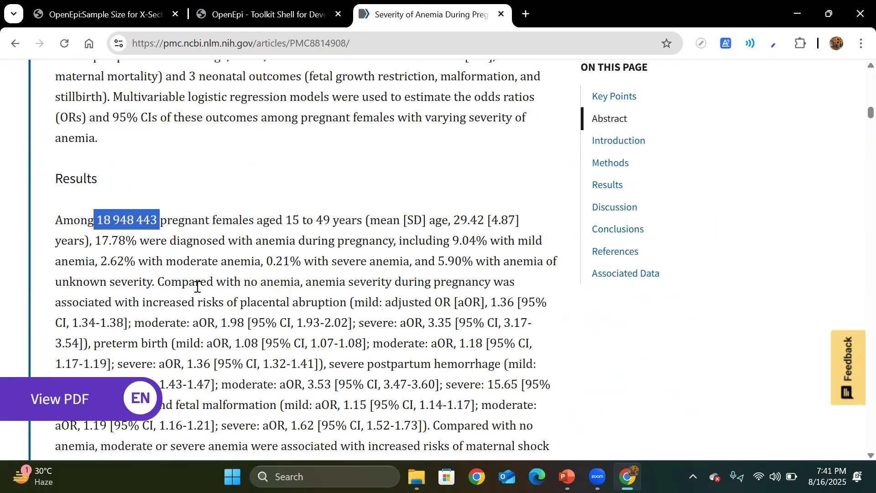
pyautogui.click(130, 241)
pyautogui.moveTo(95, 241); pyautogui.dragTo(396, 241)
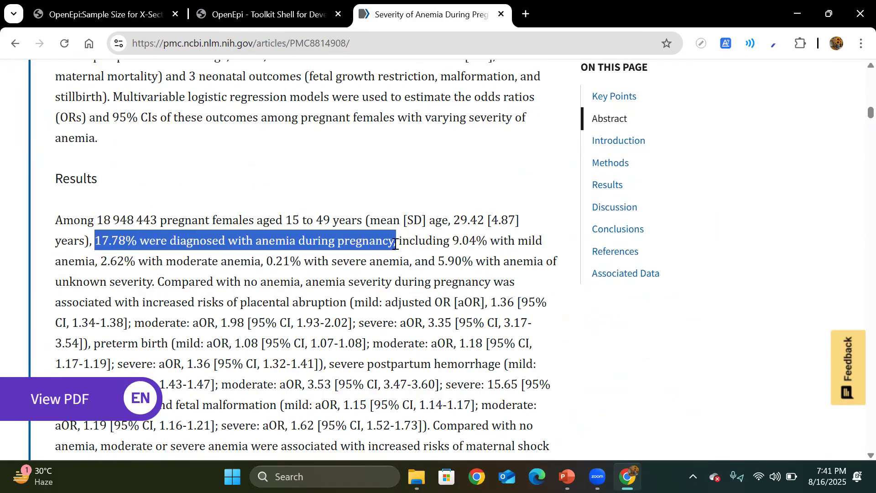
# Return to the OpenEpi proportion sample size form and clear the population size.
pyautogui.click(239, 7)
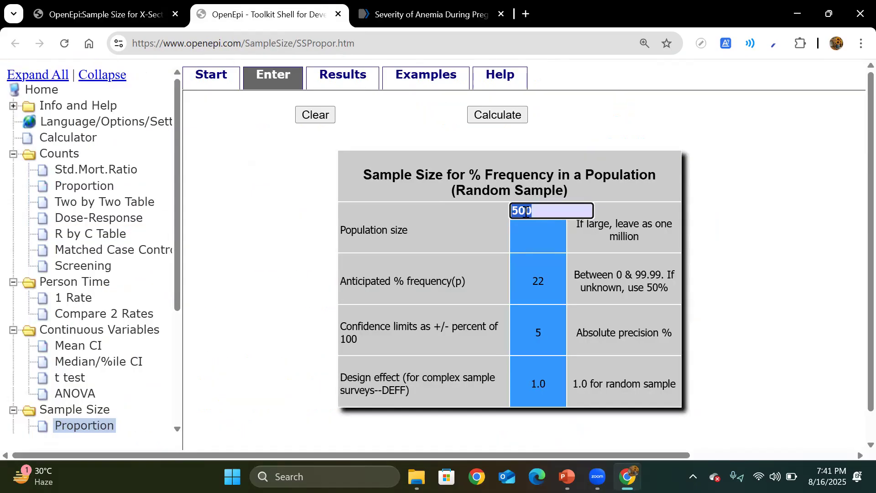
pyautogui.click(552, 212)
pyautogui.press('BackSpace')
pyautogui.press('BackSpace')
pyautogui.press('BackSpace')
# Open the Windows Calculator app and multiply 50 by 30.
pyautogui.click(343, 474)
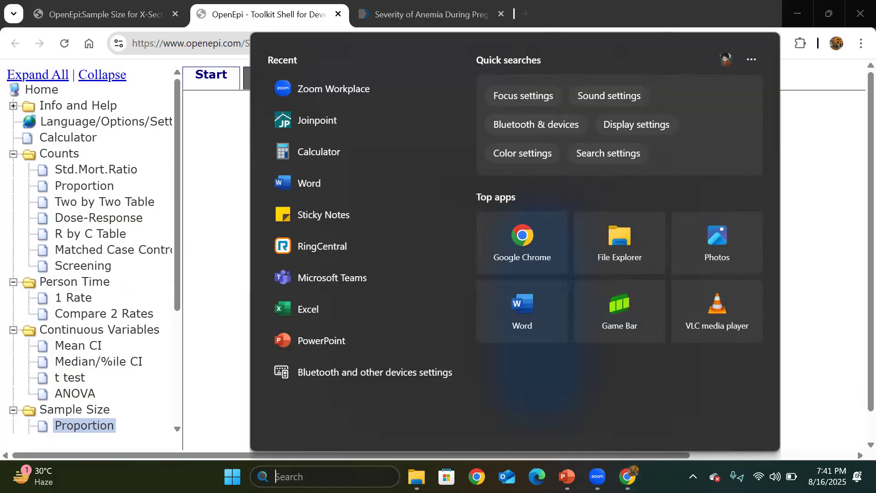
pyautogui.write('calculator')
pyautogui.press('Return')
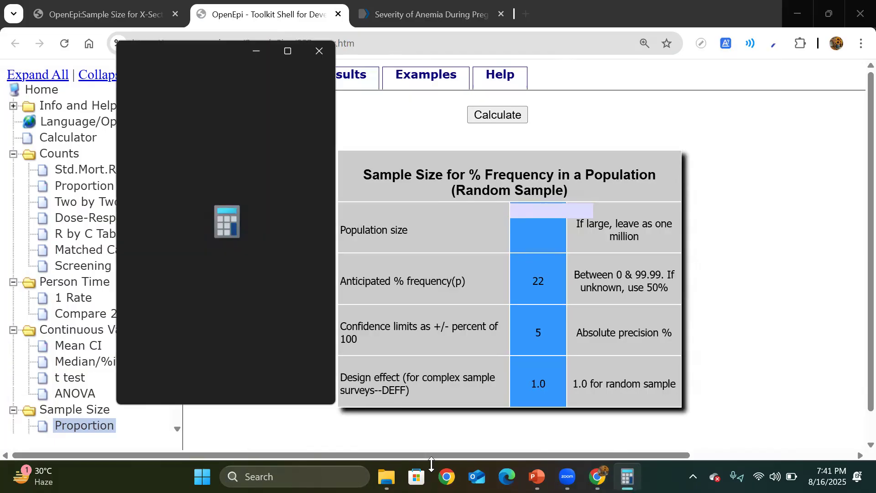
pyautogui.click(226, 338)
pyautogui.click(230, 390)
pyautogui.click(310, 319)
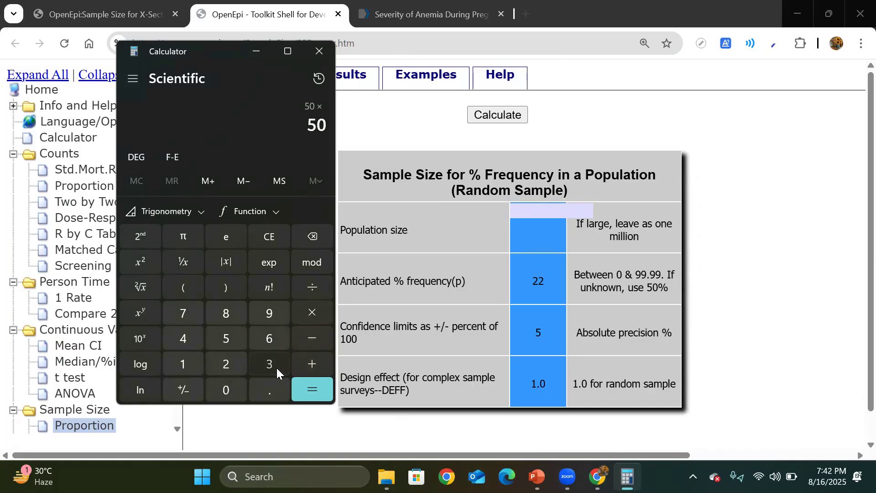
pyautogui.click(276, 365)
pyautogui.click(225, 390)
pyautogui.click(308, 394)
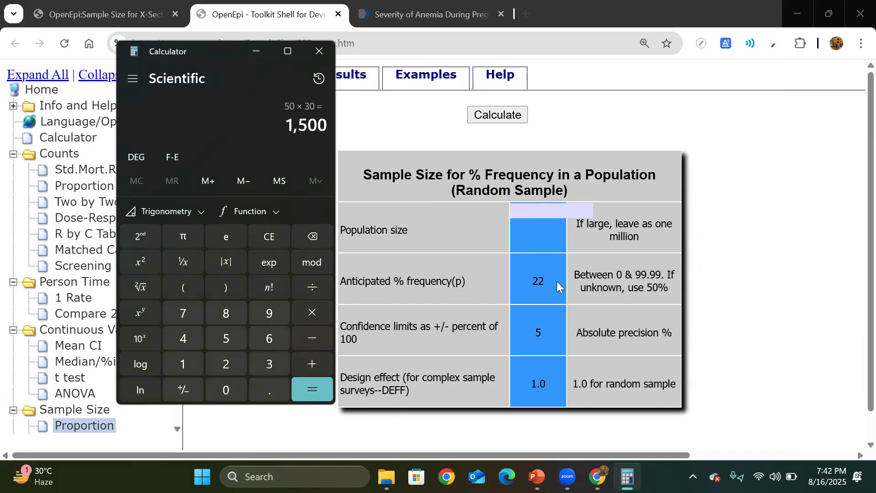
# In OpenEpi, set the population size to 1500 and the anticipated frequency to 18%, and calculate the sample size.
pyautogui.click(539, 214)
pyautogui.write('1500')
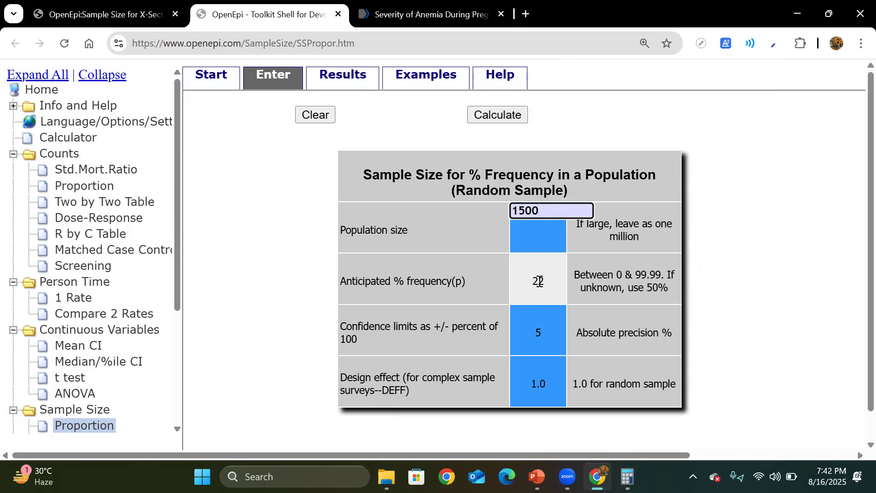
pyautogui.click(539, 282)
pyautogui.press('BackSpace')
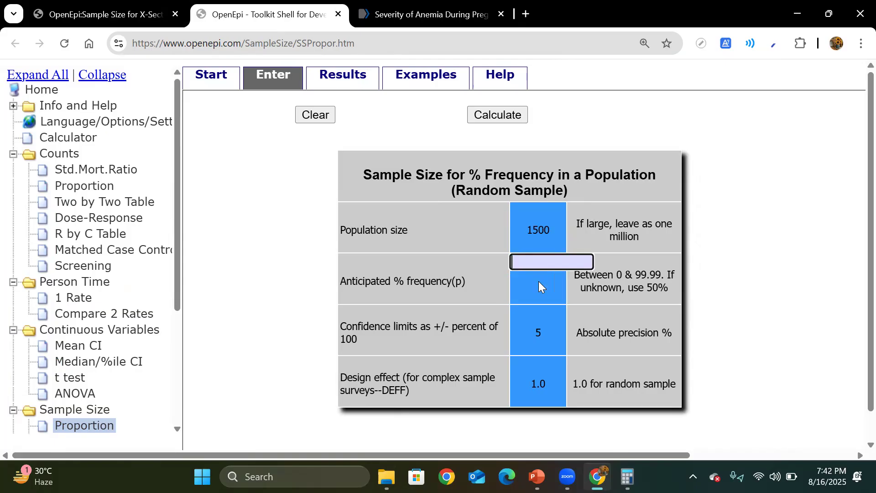
pyautogui.write('19')
pyautogui.press('BackSpace')
pyautogui.write('8')
pyautogui.click(501, 121)
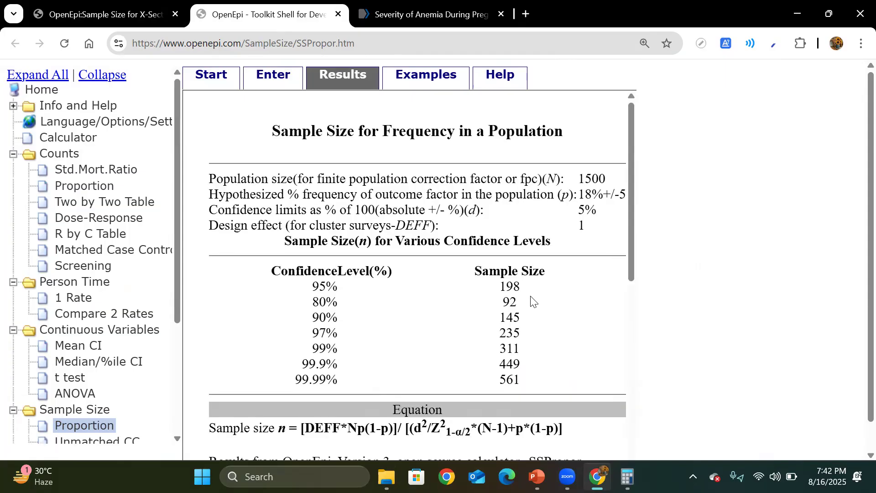
pyautogui.doubleClick(498, 289)
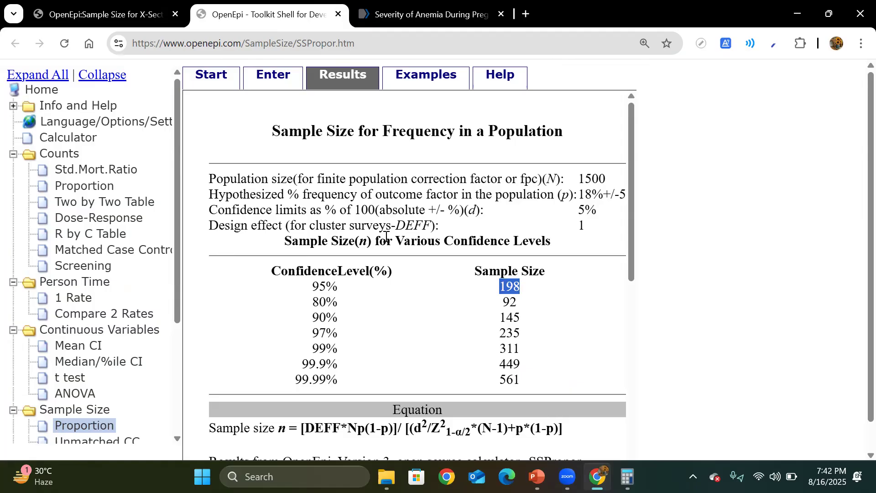
pyautogui.click(578, 196)
# Go back to the proportion data entry form and set the population size to 150.
pyautogui.click(220, 87)
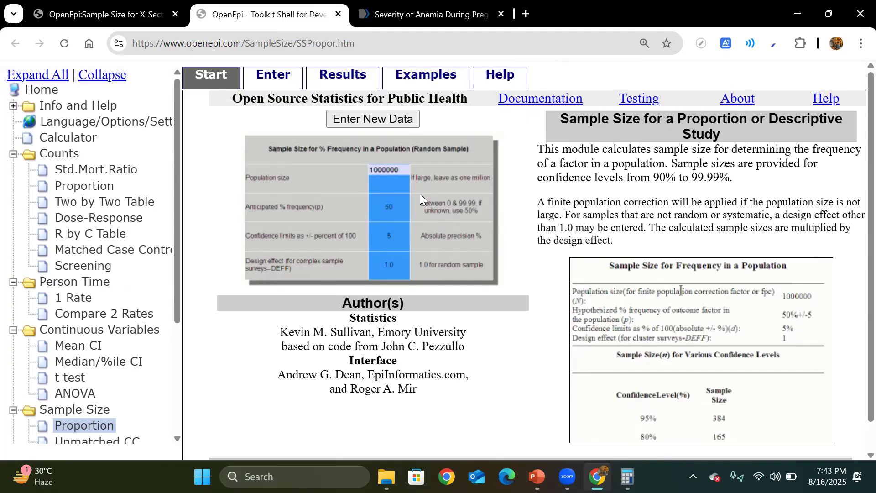
pyautogui.click(382, 120)
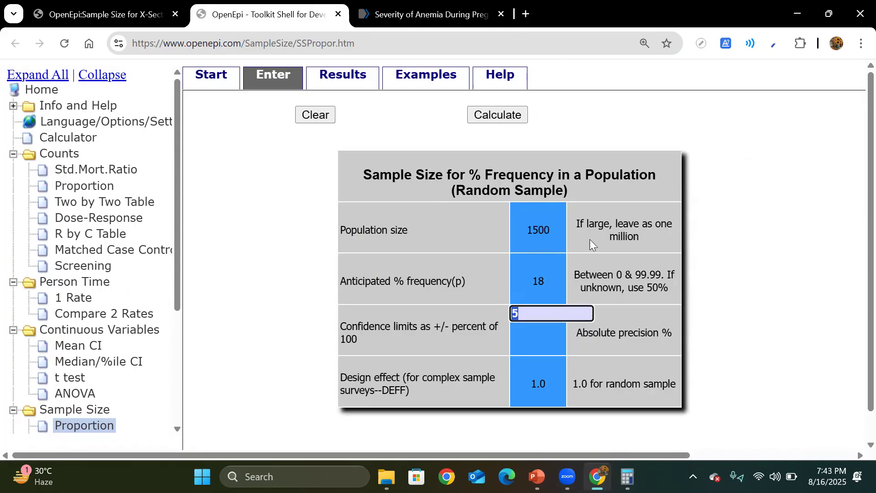
pyautogui.click(552, 233)
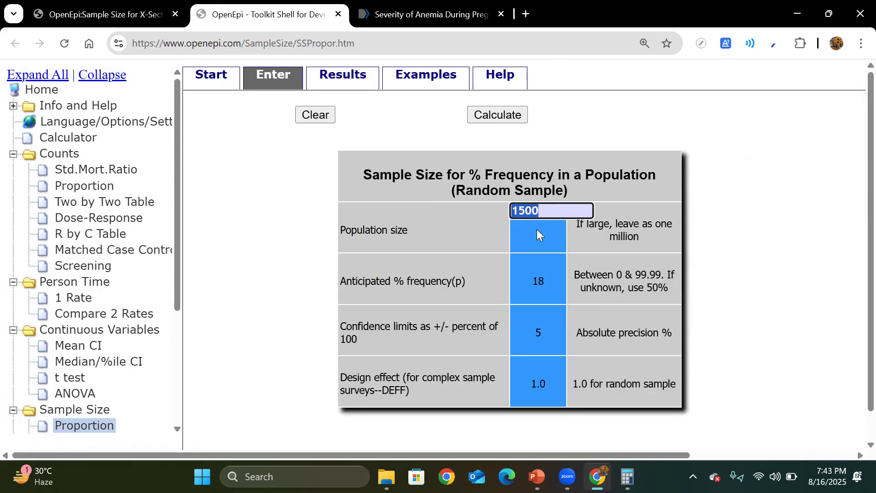
pyautogui.click(552, 212)
pyautogui.write('5')
pyautogui.press('BackSpace')
pyautogui.press('BackSpace')
pyautogui.press('BackSpace')
pyautogui.press('BackSpace')
pyautogui.write('50')
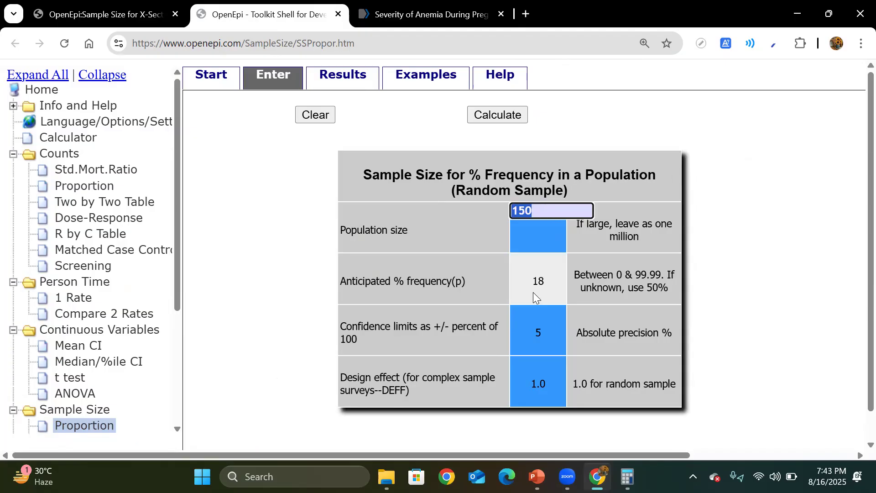
# Set the anticipated frequency to 30%, calculate the sample size, and highlight the result for the 95% confidence level.
pyautogui.click(552, 266)
pyautogui.press('BackSpace')
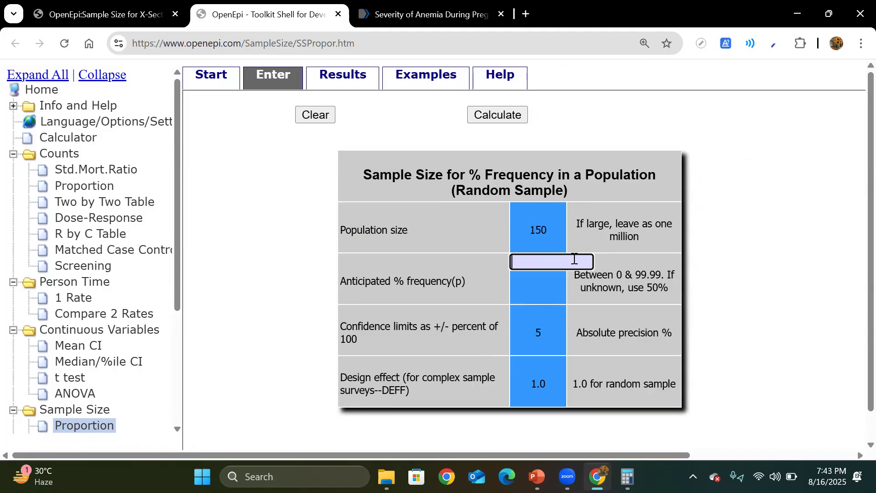
pyautogui.write('30')
pyautogui.click(485, 119)
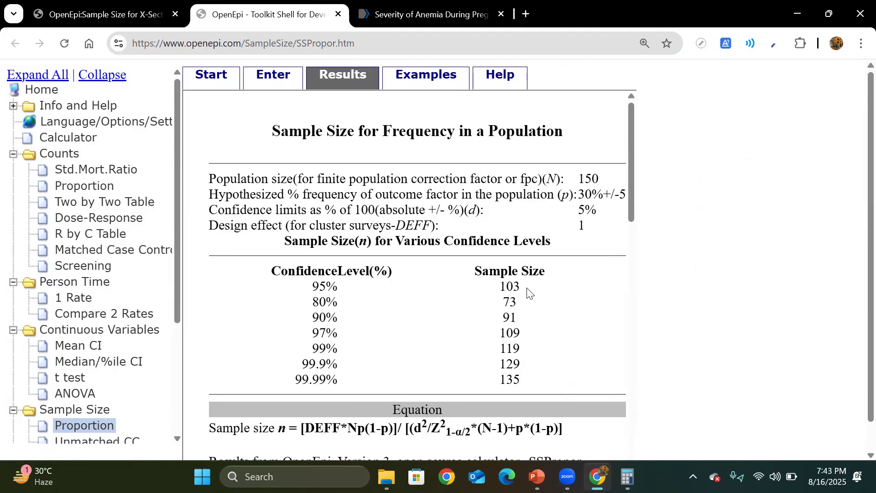
pyautogui.doubleClick(491, 289)
pyautogui.moveTo(491, 289); pyautogui.dragTo(500, 280)
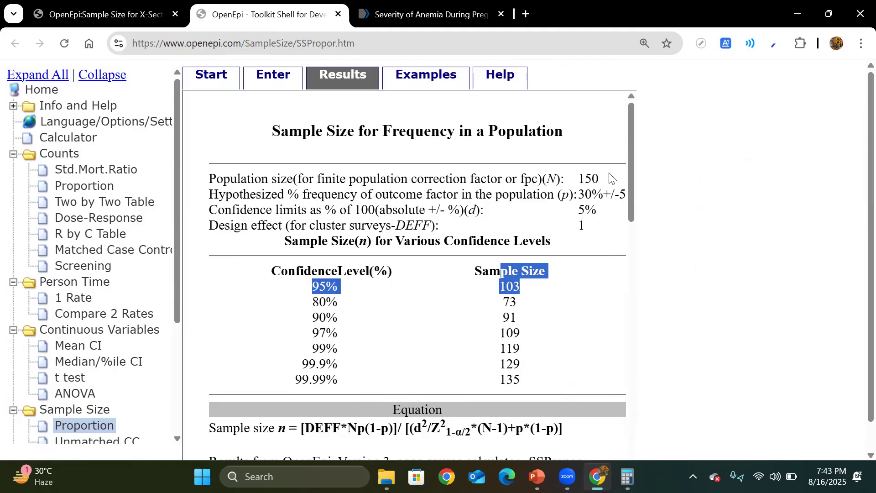